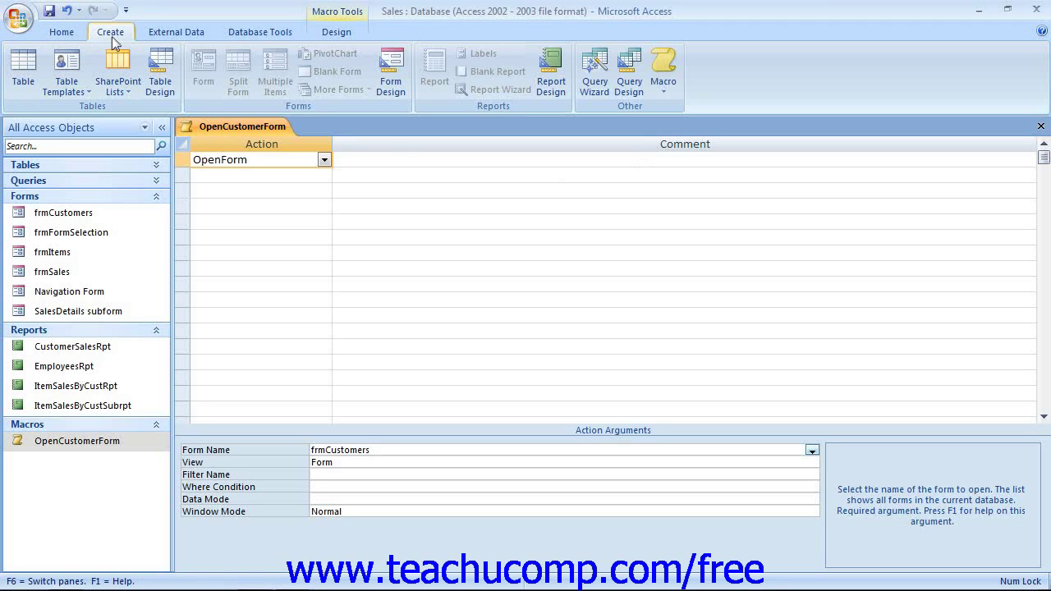
Start and close a new blank macro, then review the OpenForm action and its Form Name argument
click(115, 38)
click(662, 89)
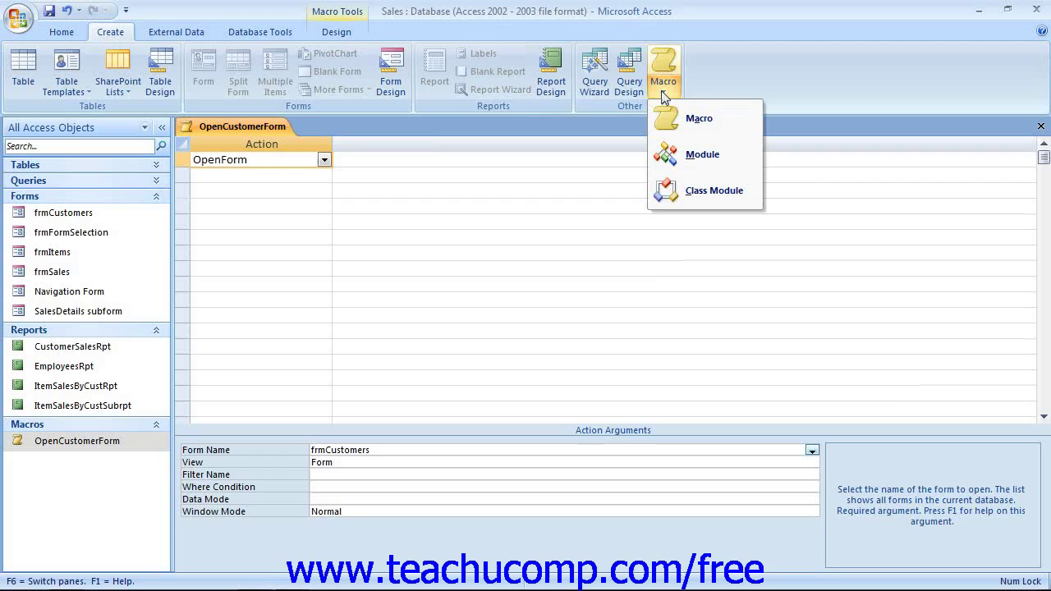
click(672, 119)
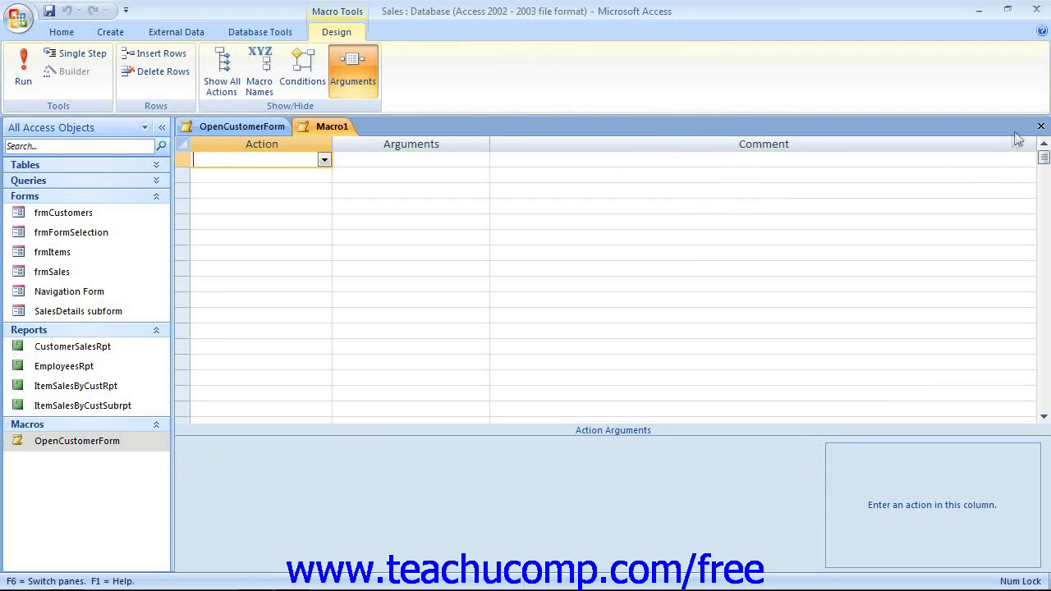
click(1040, 126)
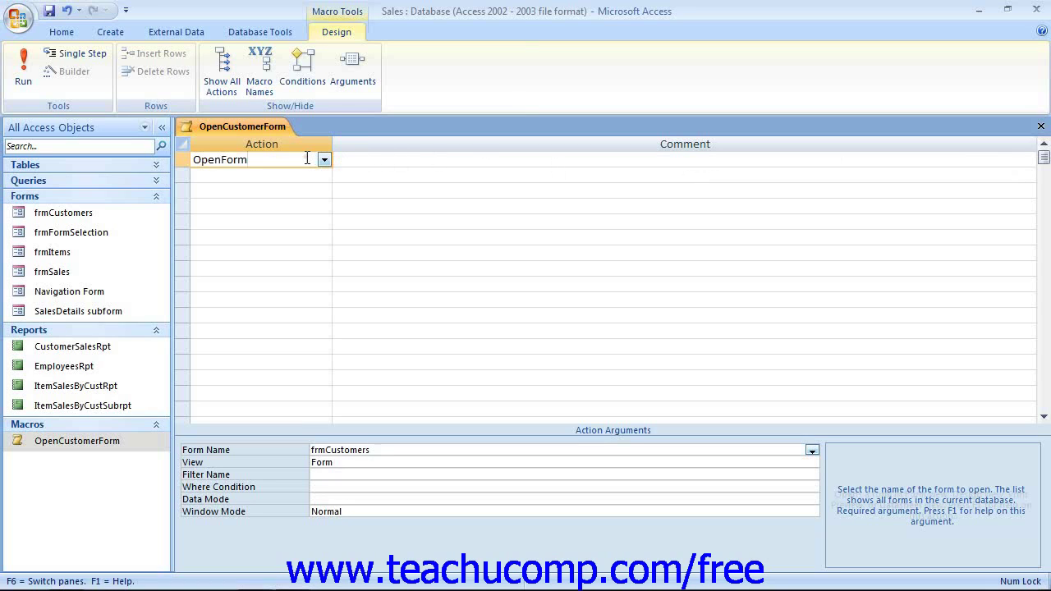
click(307, 158)
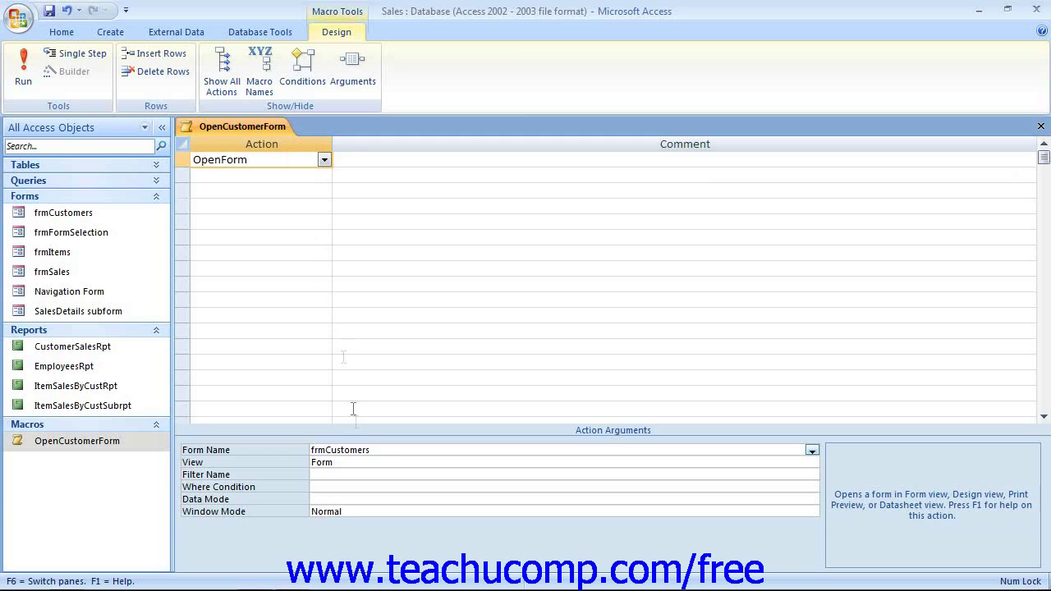
click(380, 450)
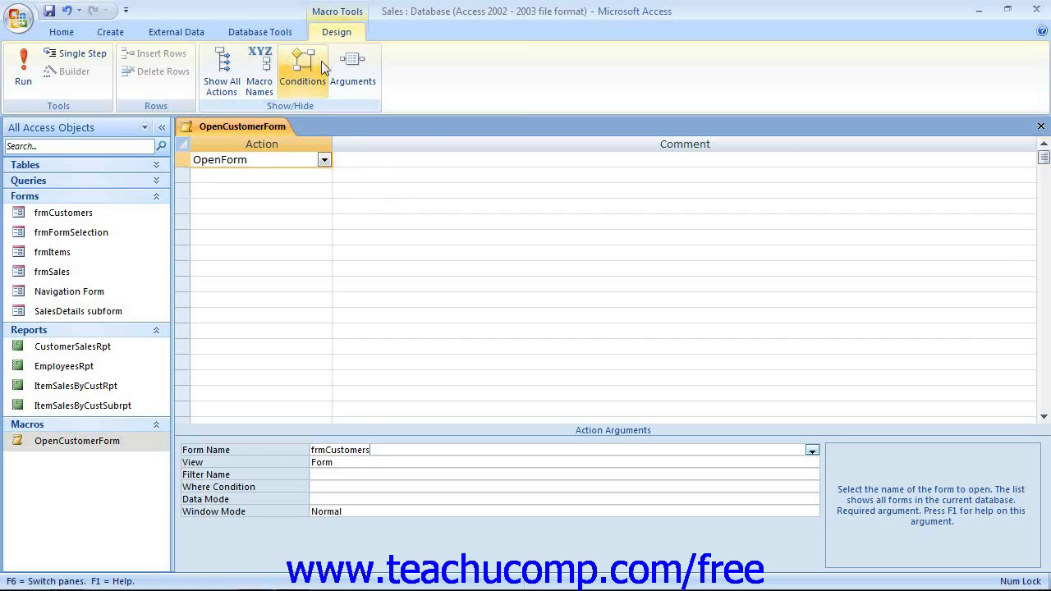
Show the Arguments column beside OpenForm, keep OpenForm as the action, and select Form Name
click(355, 70)
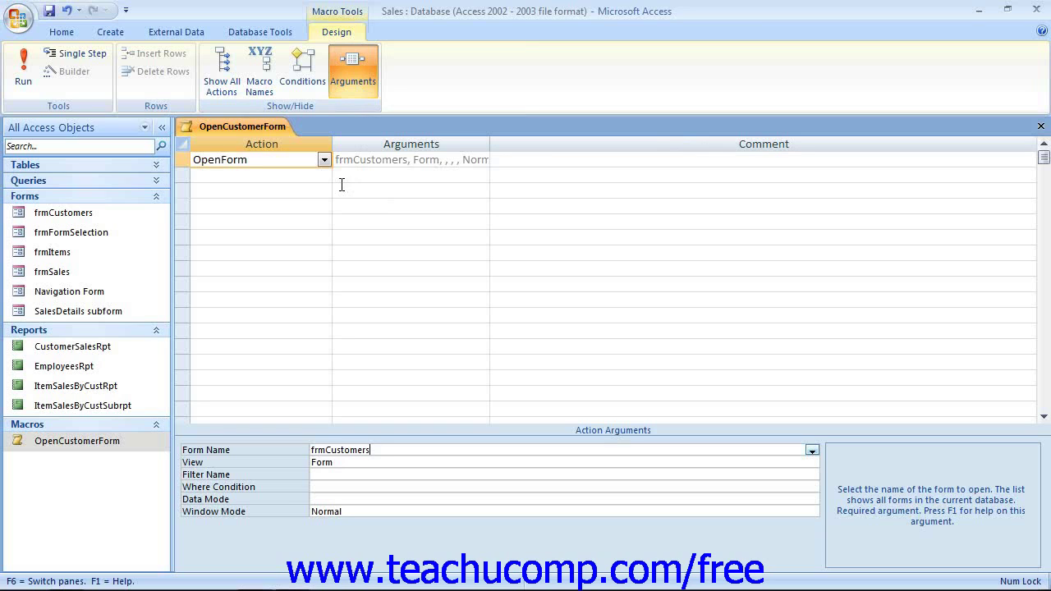
click(324, 160)
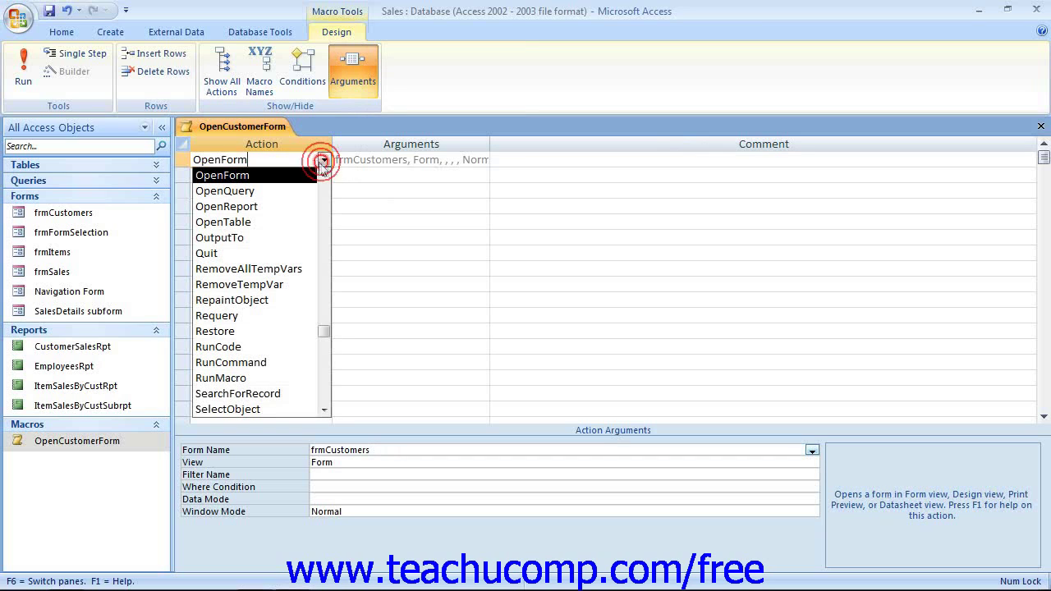
click(285, 177)
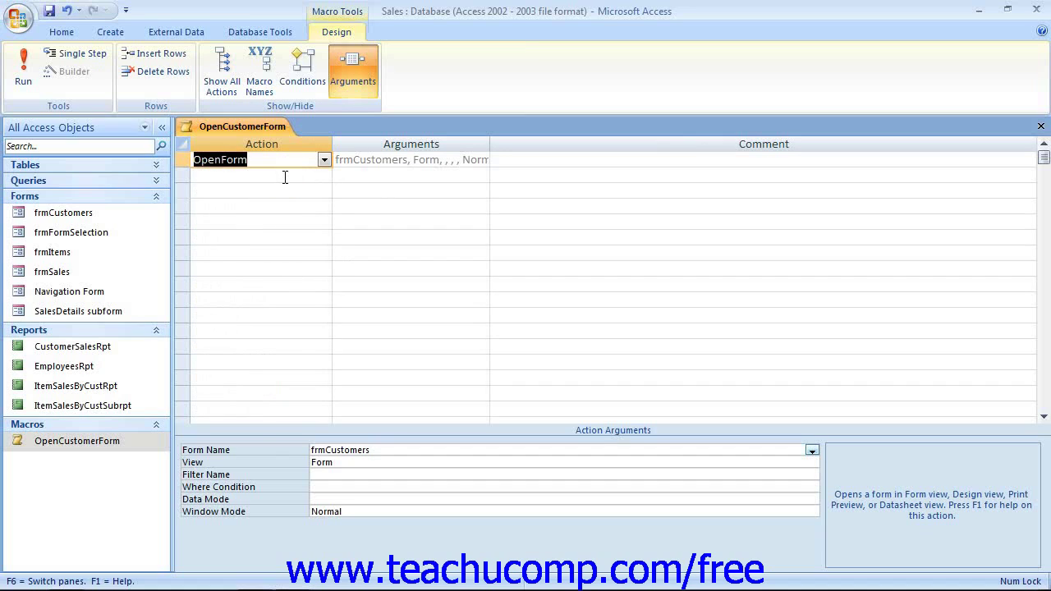
click(382, 450)
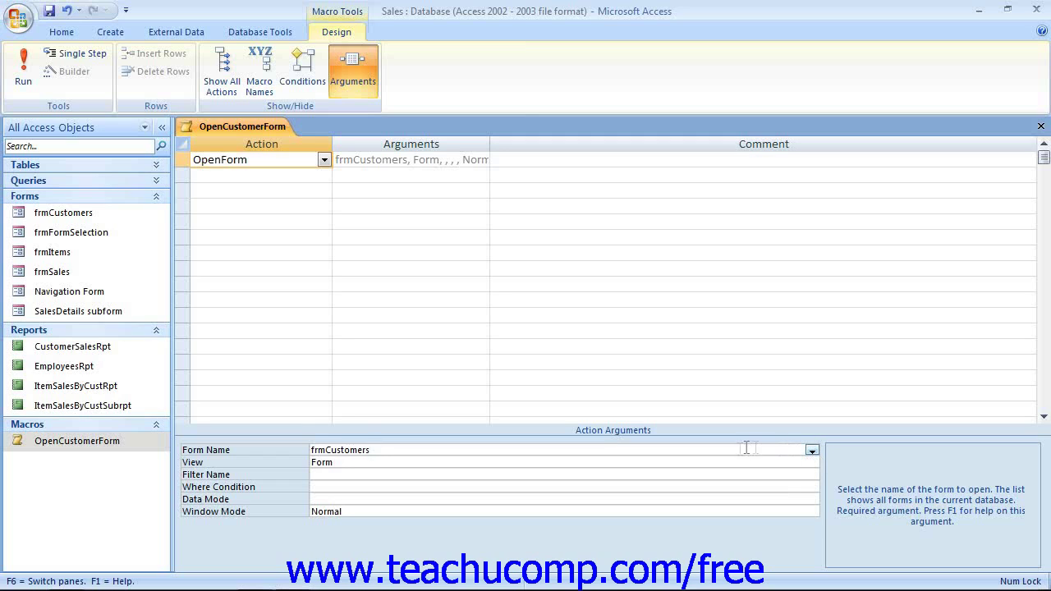
click(811, 453)
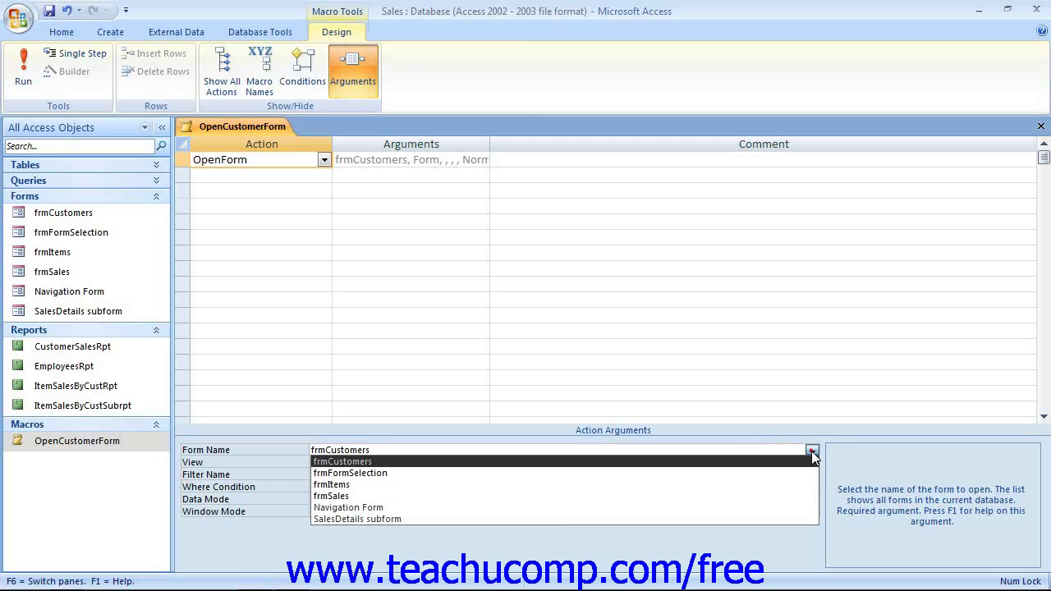
click(382, 462)
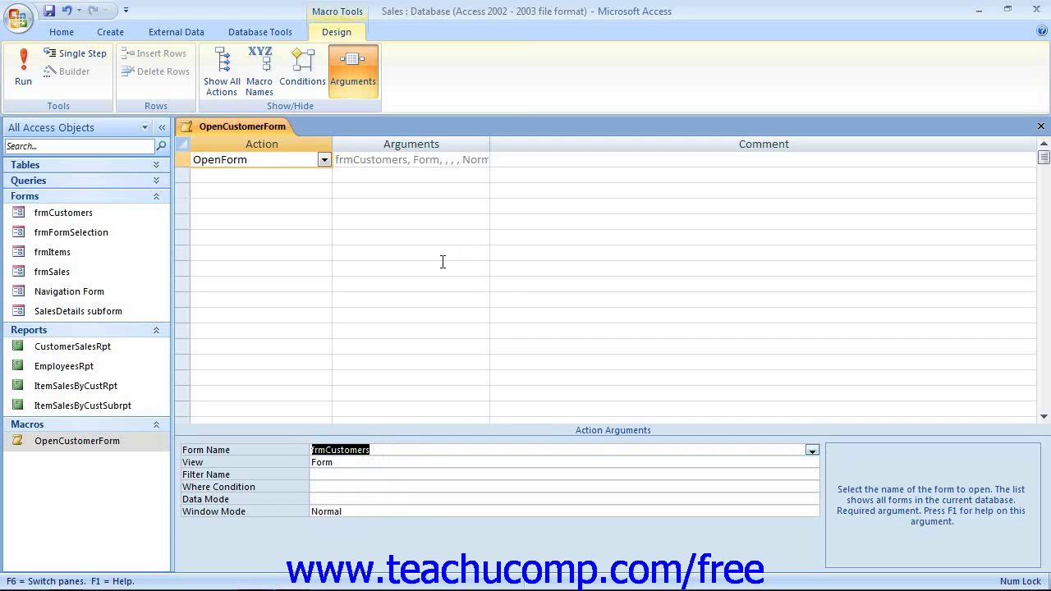
click(393, 162)
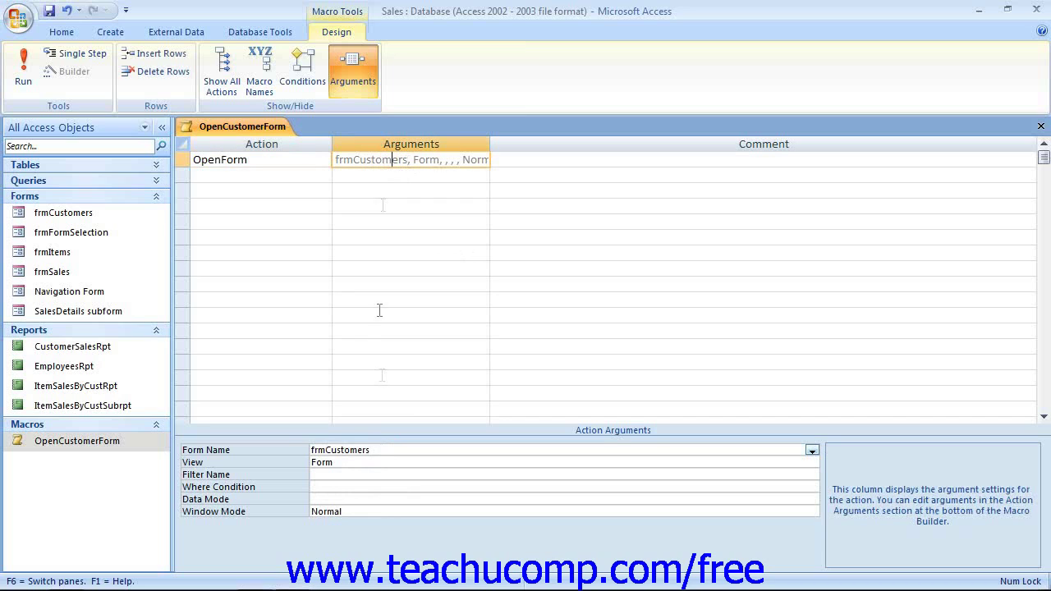
click(353, 463)
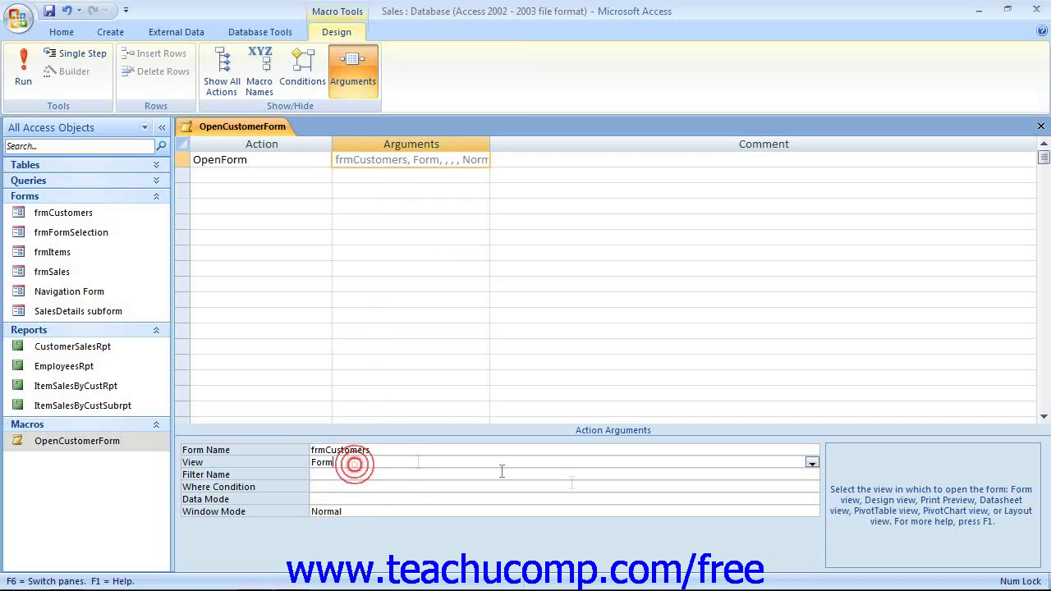
click(811, 464)
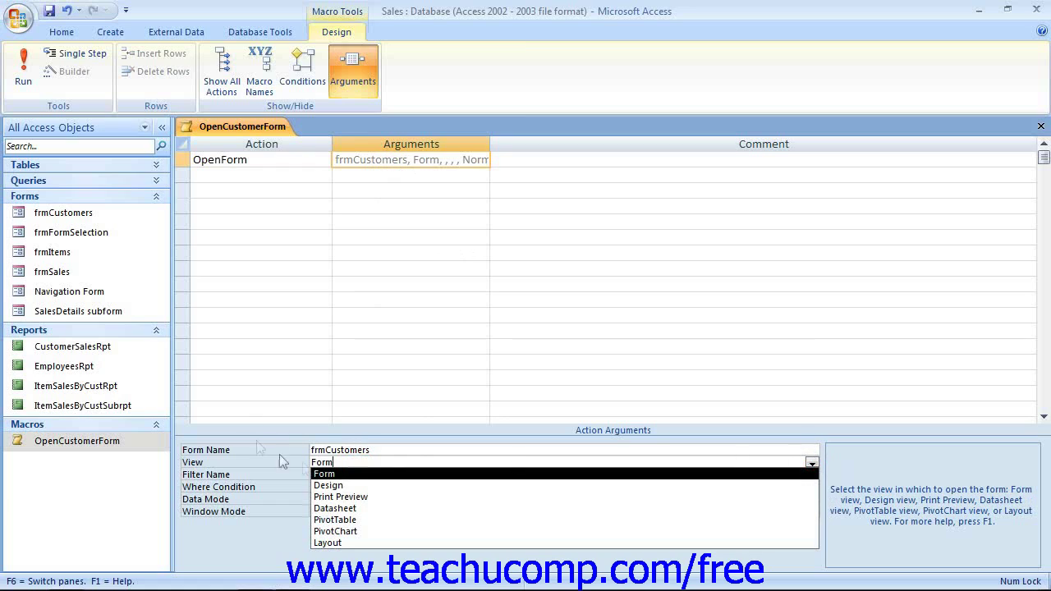
click(320, 473)
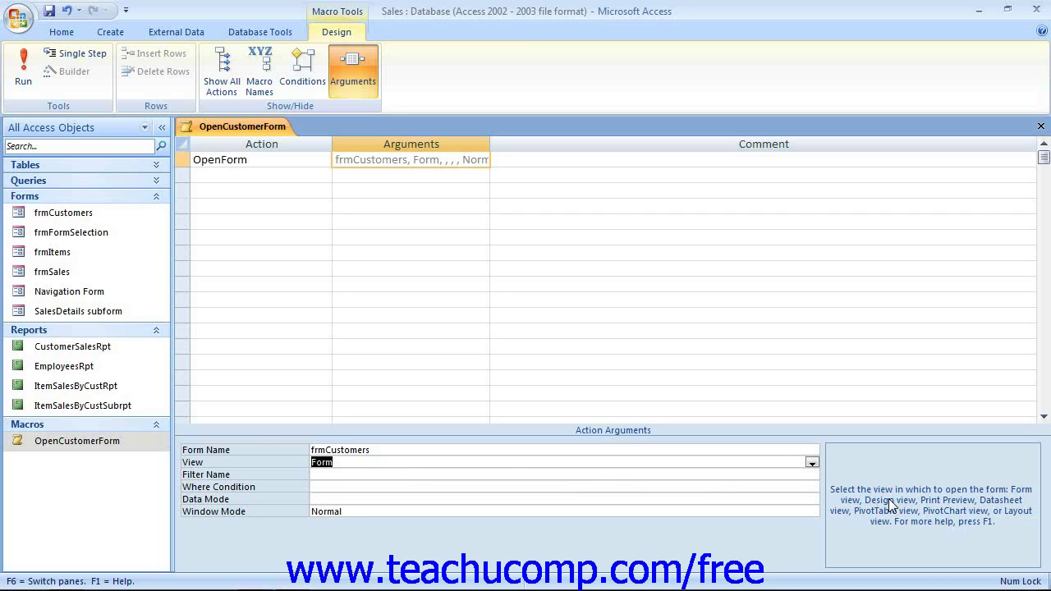
click(347, 464)
key(F1)
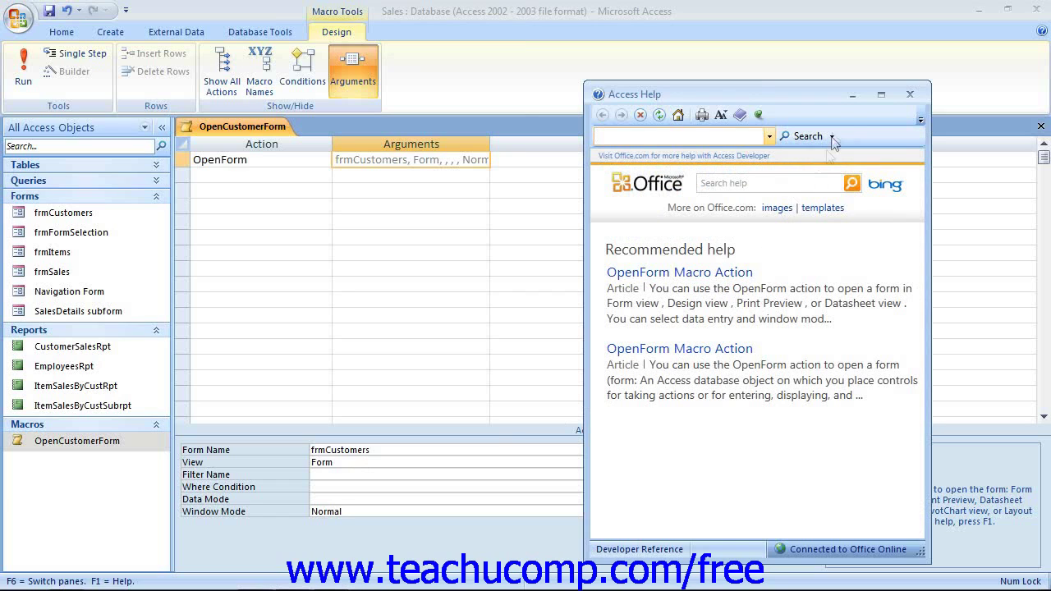
click(910, 95)
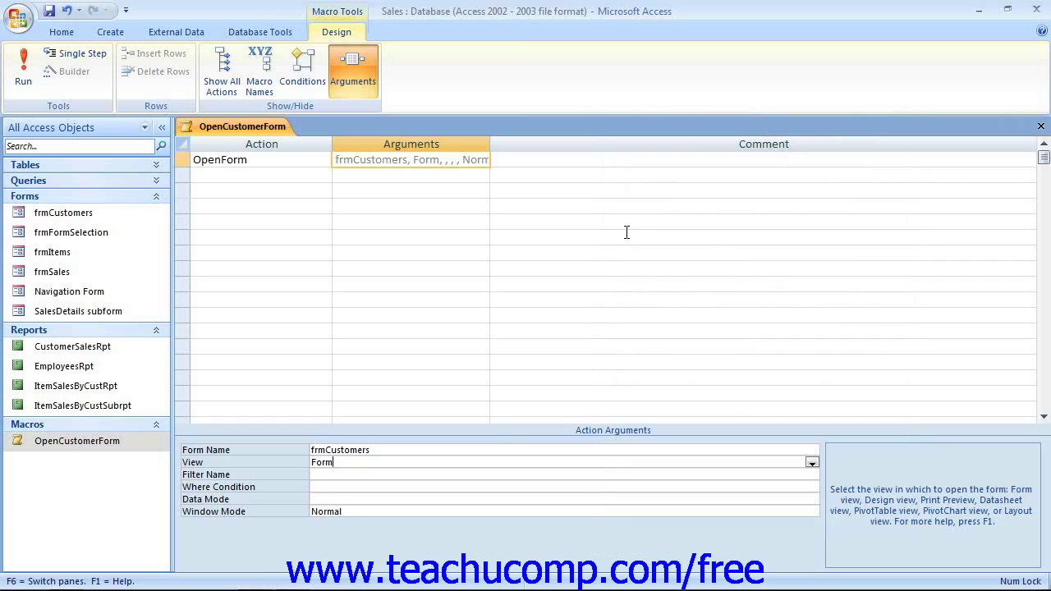
Set the second row's action to Beep and move to its Comment cell
click(238, 176)
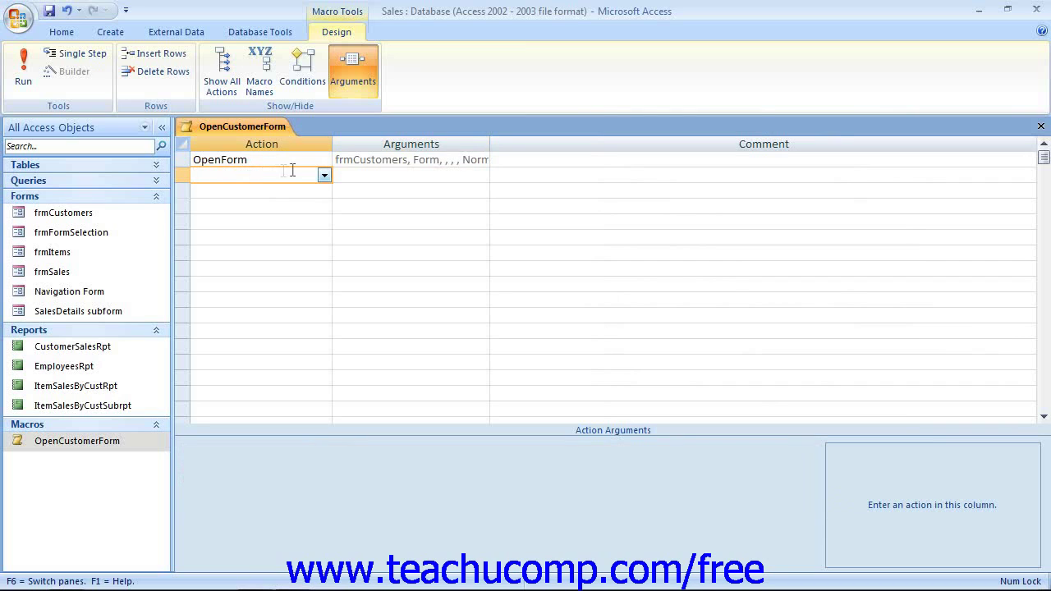
click(323, 176)
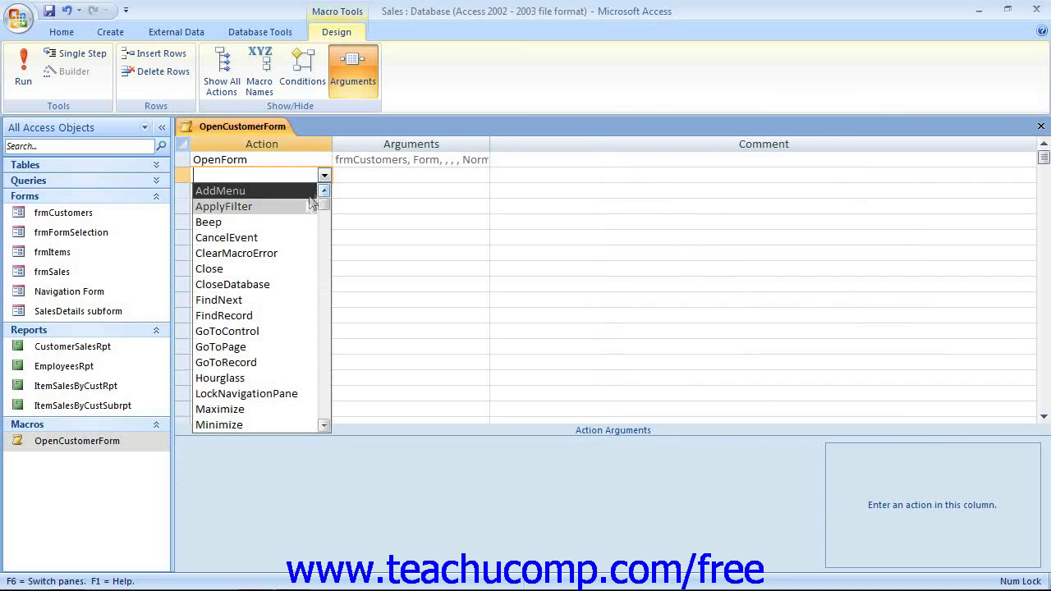
click(296, 221)
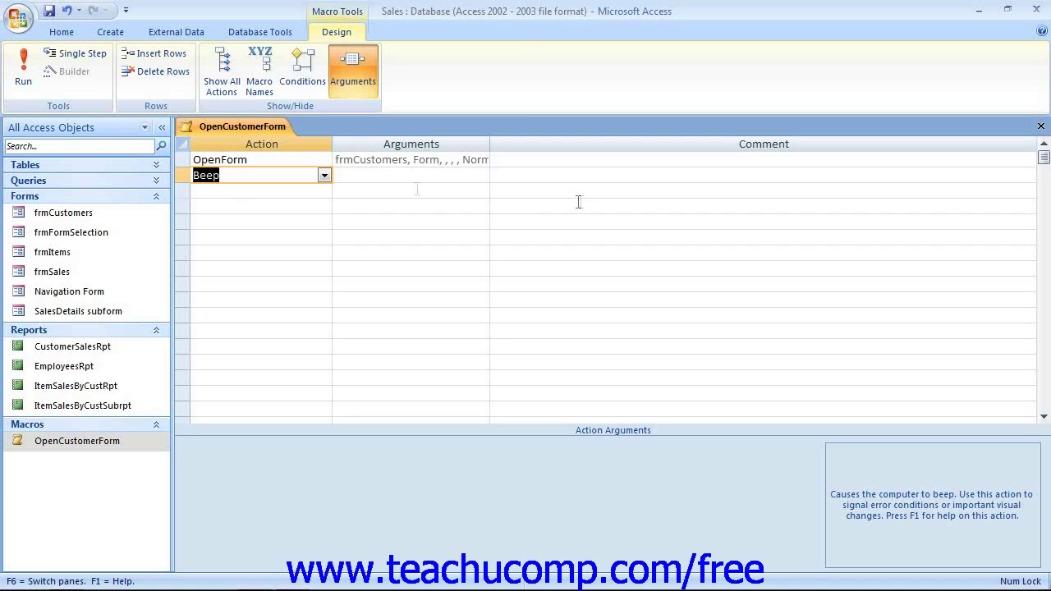
click(508, 178)
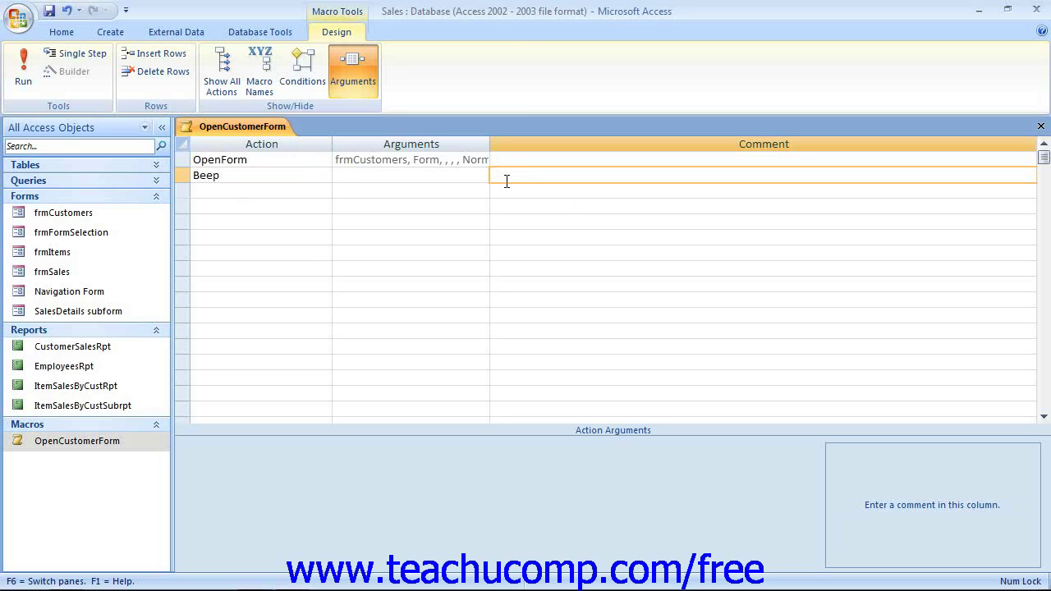
Briefly show the Macro Name and Condition columns, then hide both
click(255, 65)
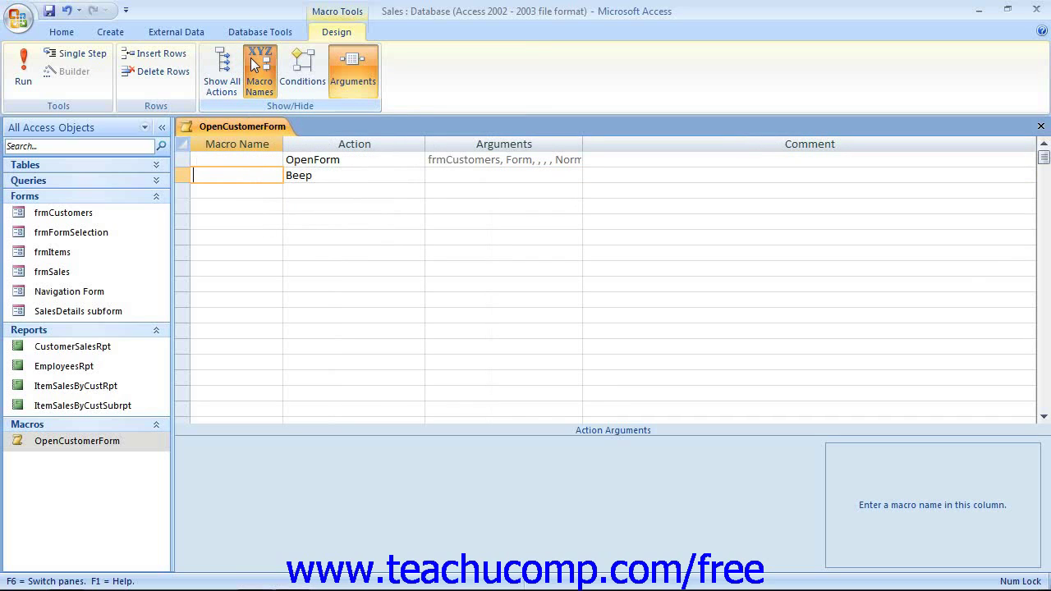
click(306, 80)
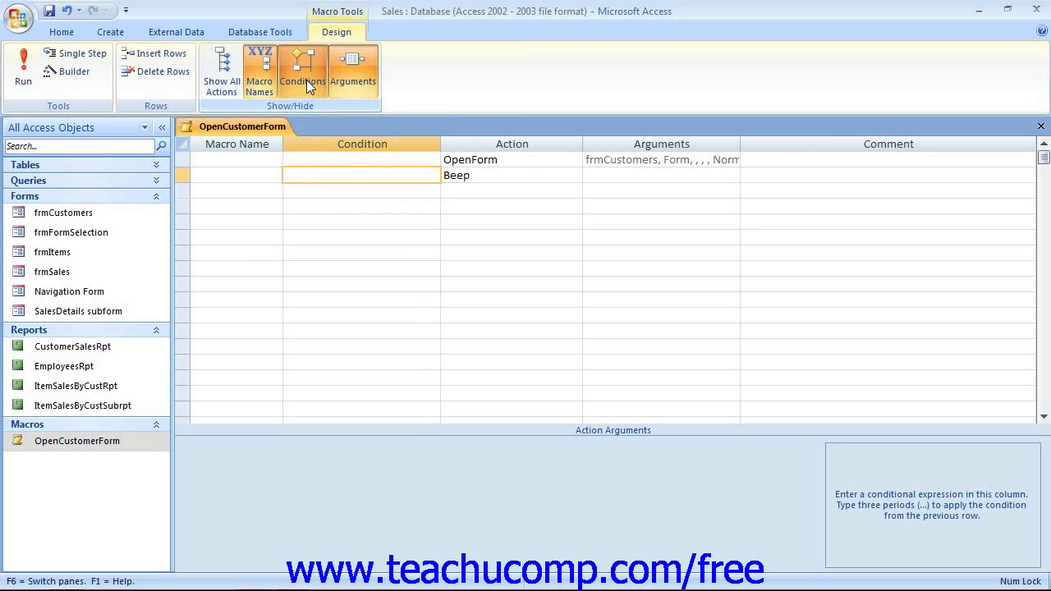
click(306, 80)
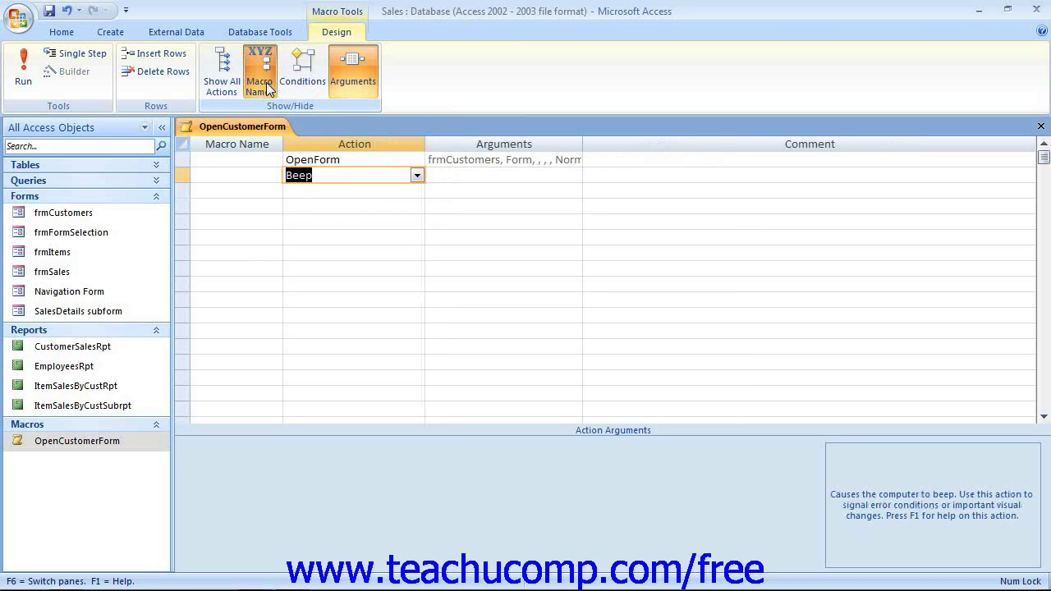
click(266, 87)
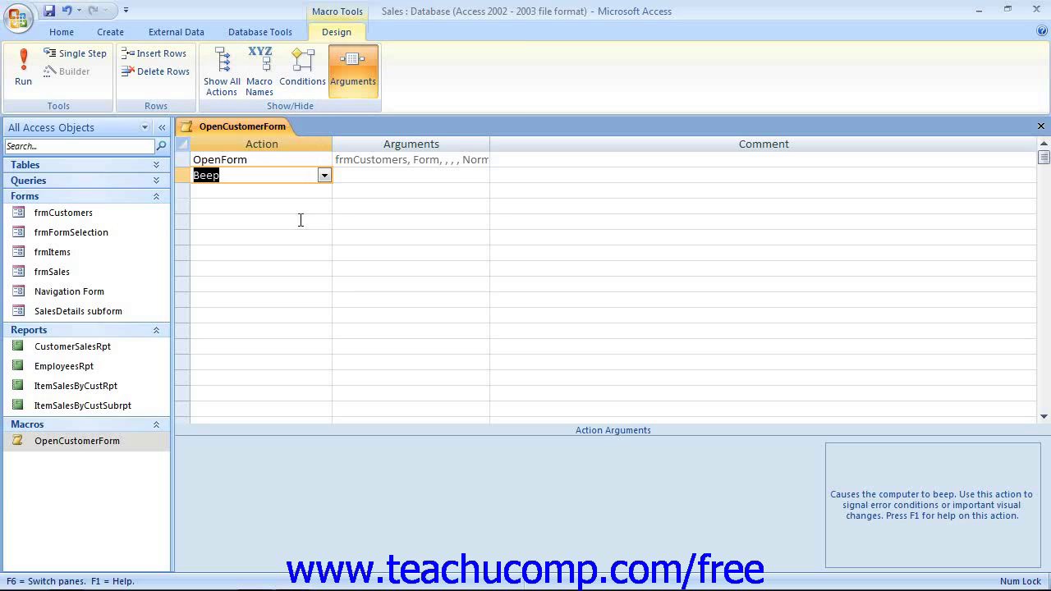
Save the OpenCustomerForm macro and close its design window
click(49, 12)
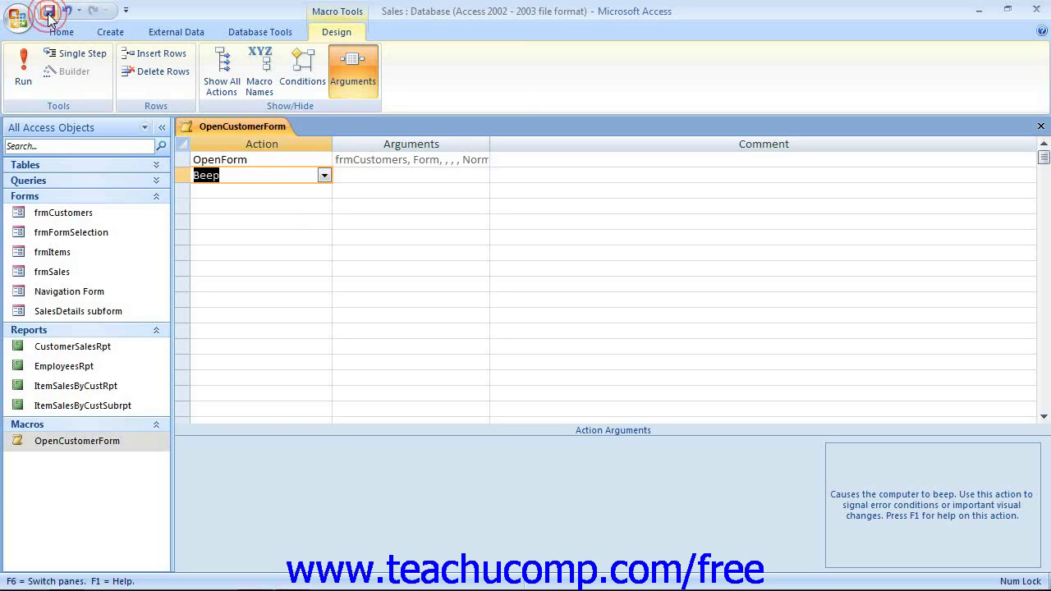
click(1040, 127)
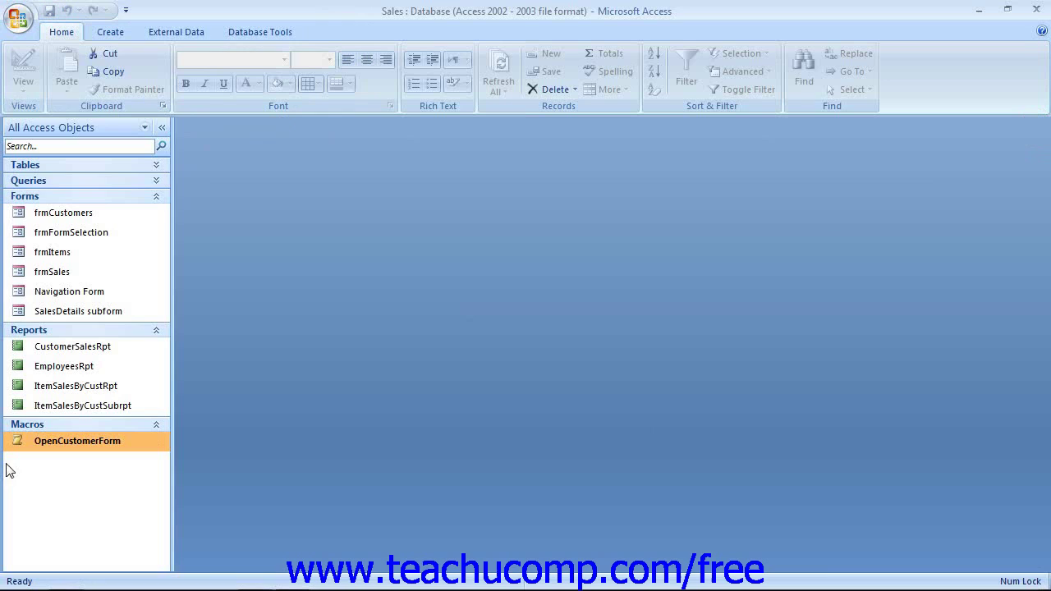
right_click(74, 446)
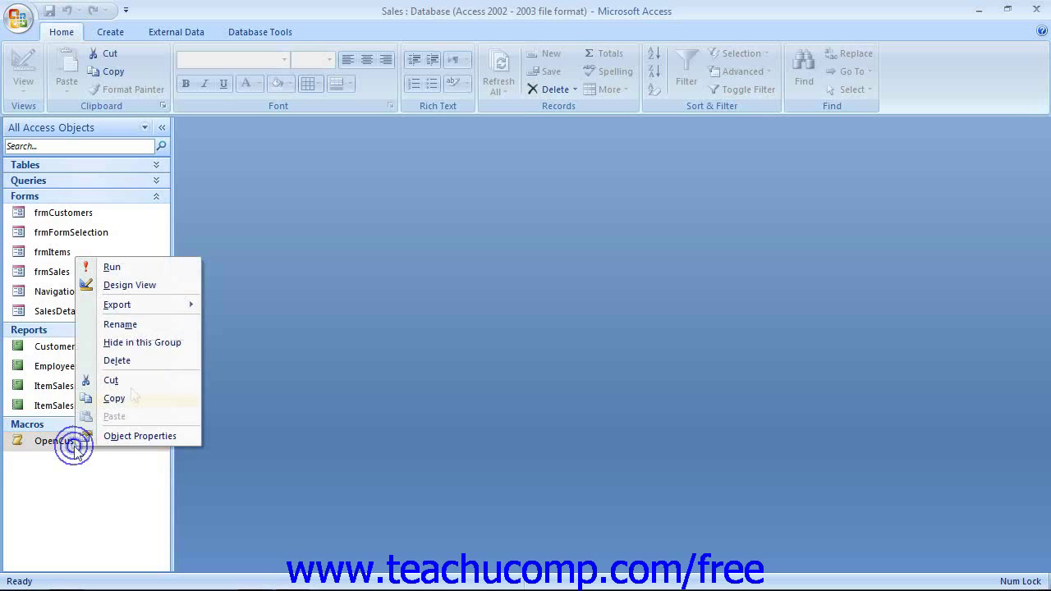
click(155, 268)
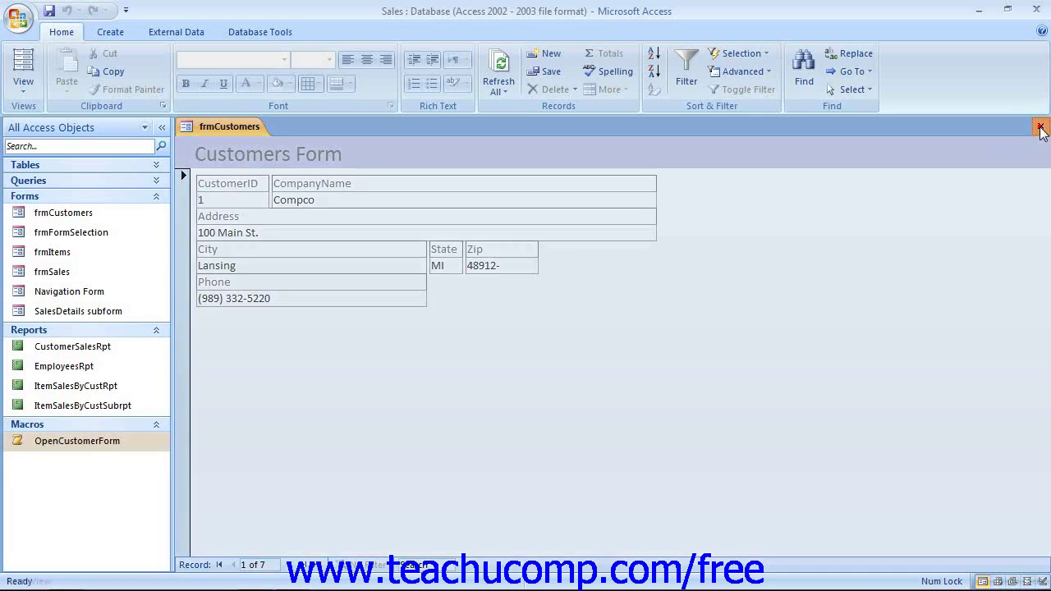
click(1041, 125)
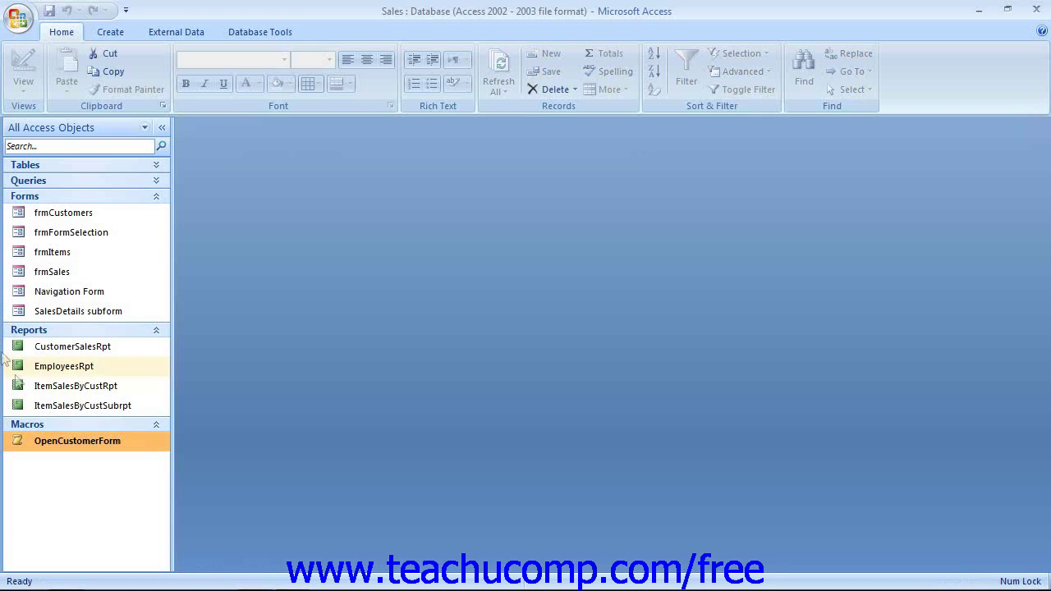
double_click(56, 443)
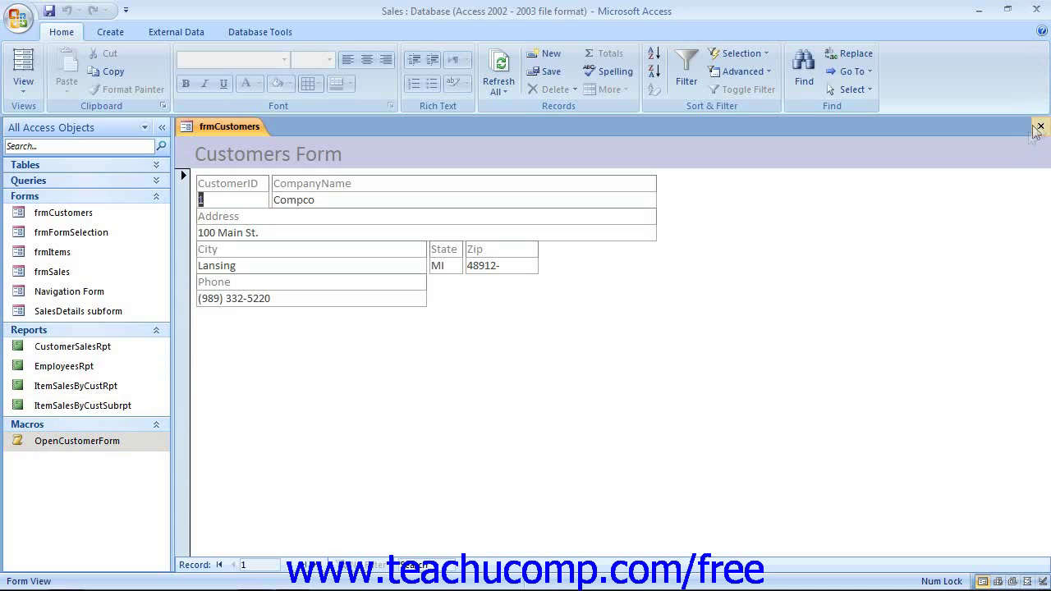
click(1041, 126)
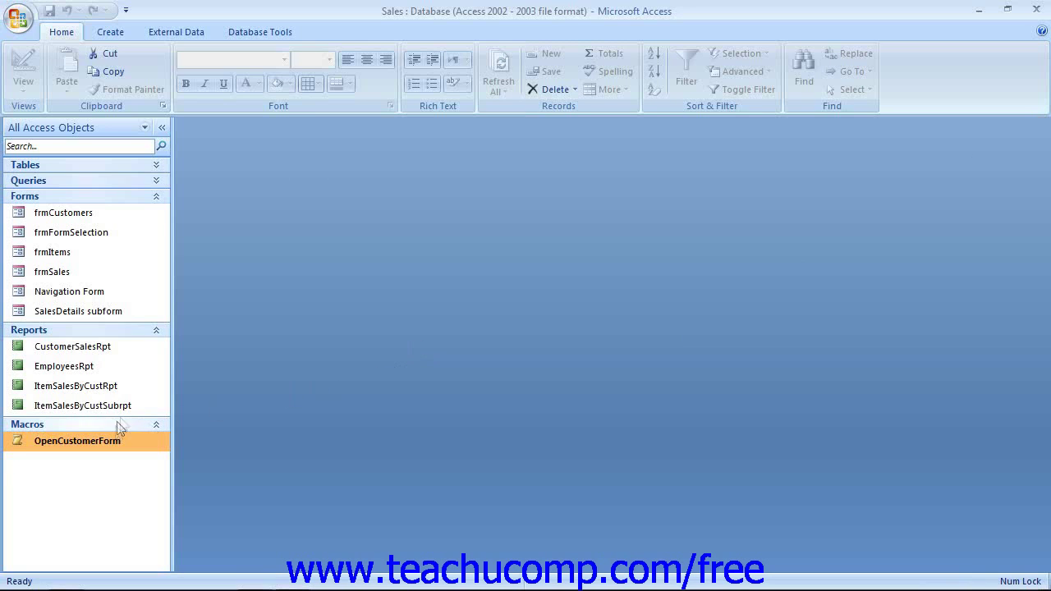
Open OpenCustomerForm in Design View and run it to display the Customers Form
right_click(124, 441)
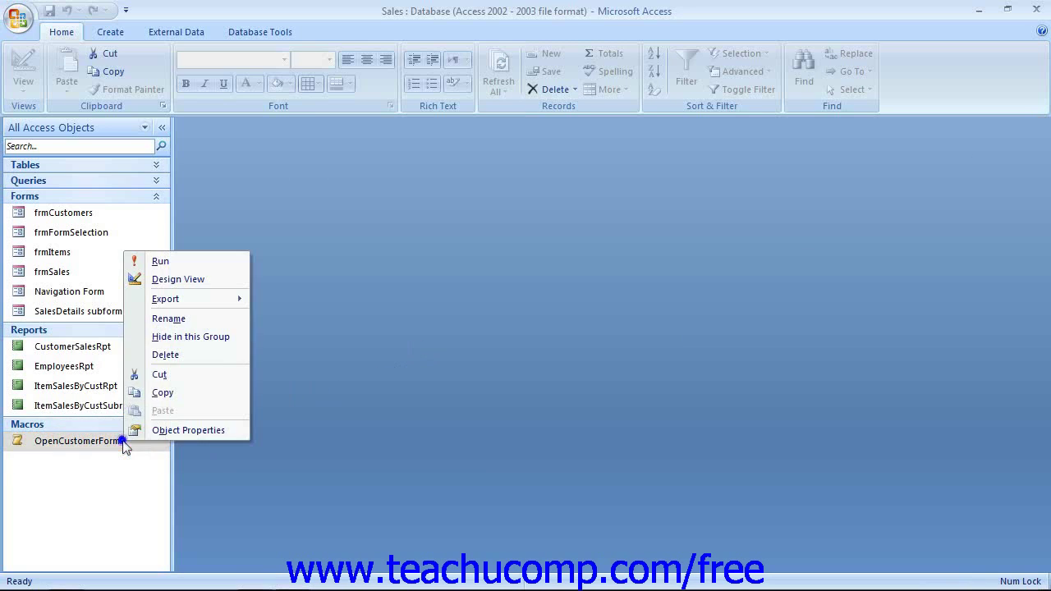
click(215, 284)
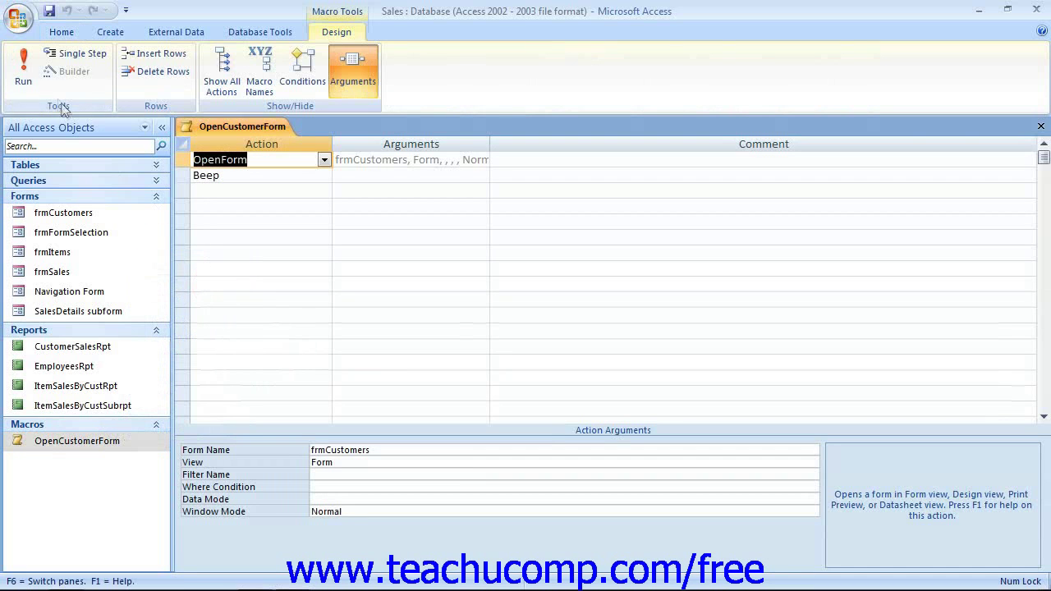
click(25, 78)
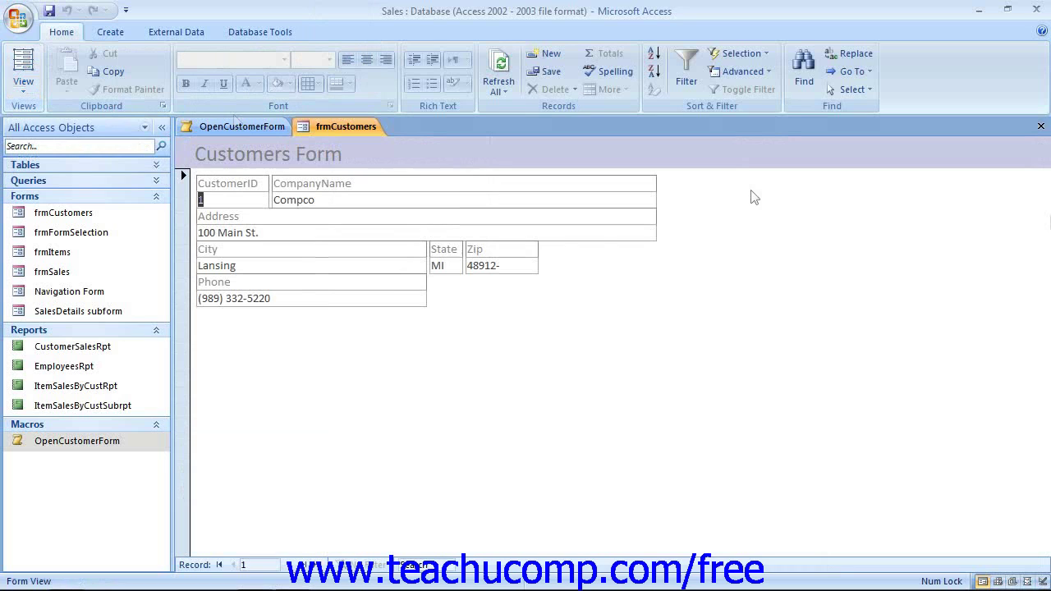
Close the Customers Form, delete the Beep row, then save and close the macro
click(1040, 126)
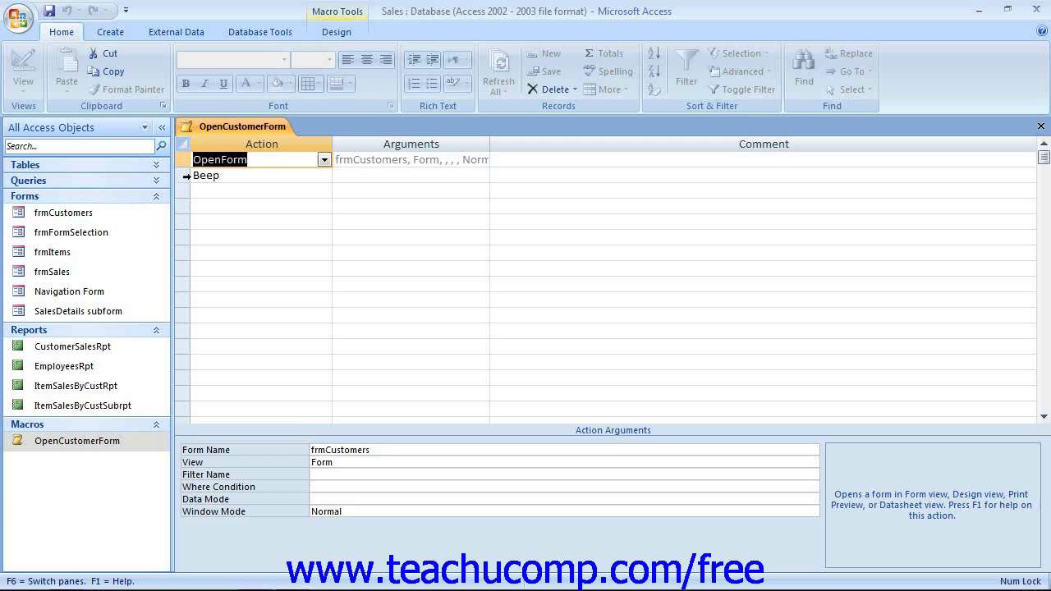
click(184, 176)
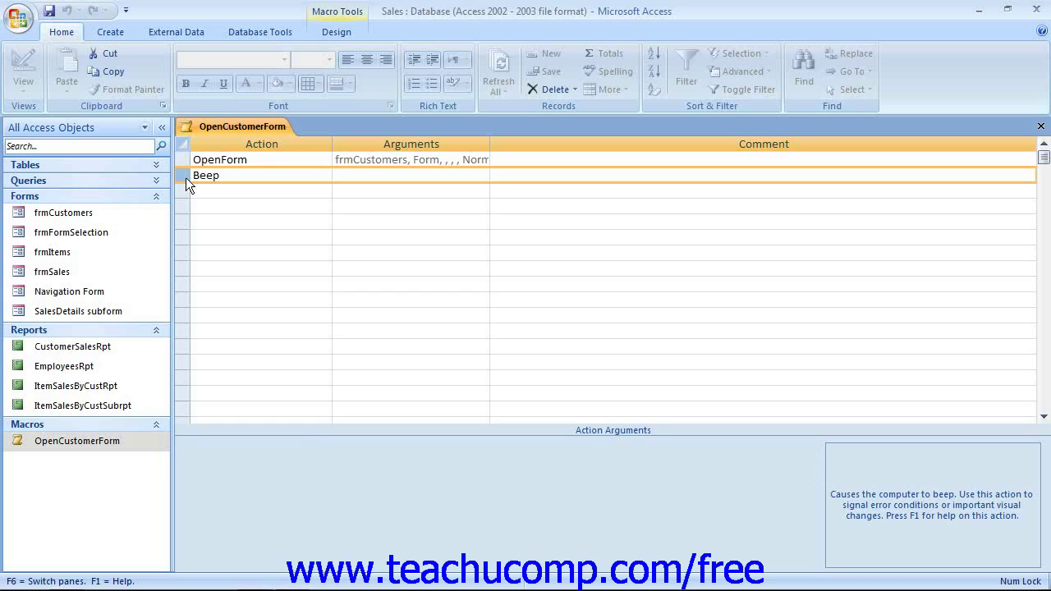
key(Delete)
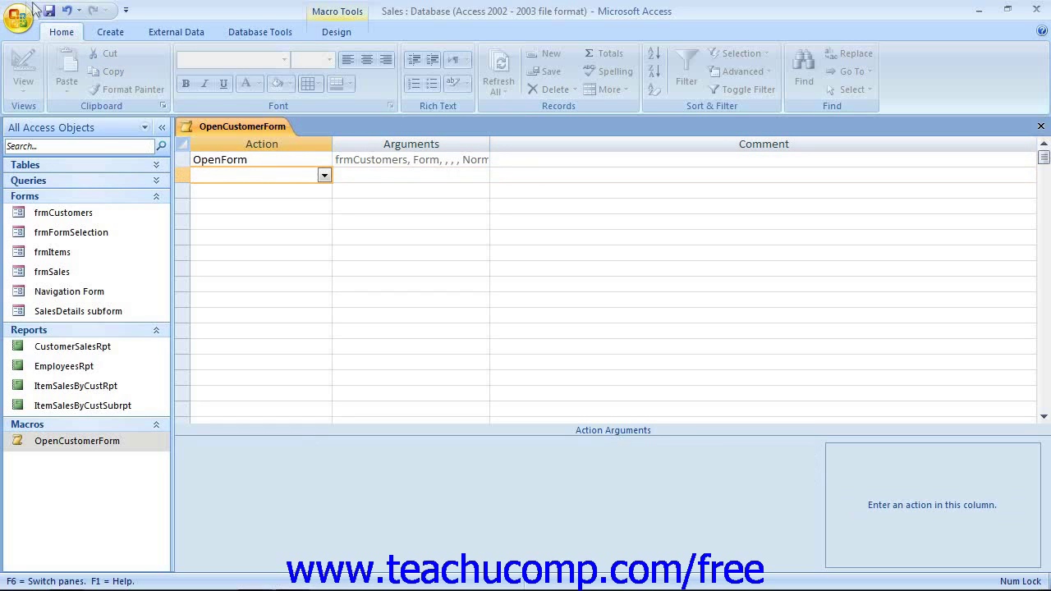
click(49, 10)
click(1041, 126)
right_click(86, 441)
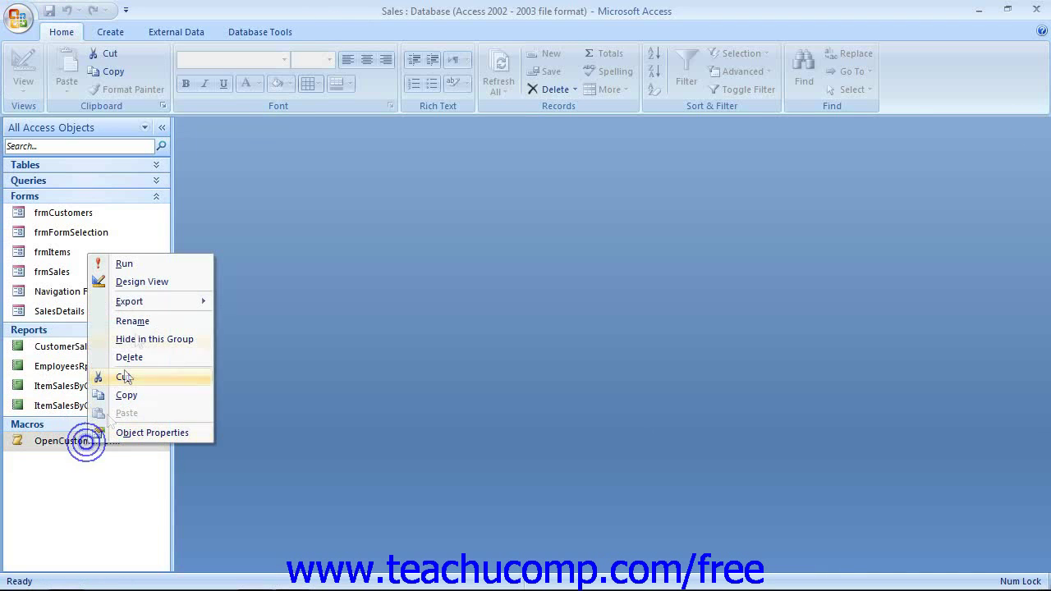
click(141, 268)
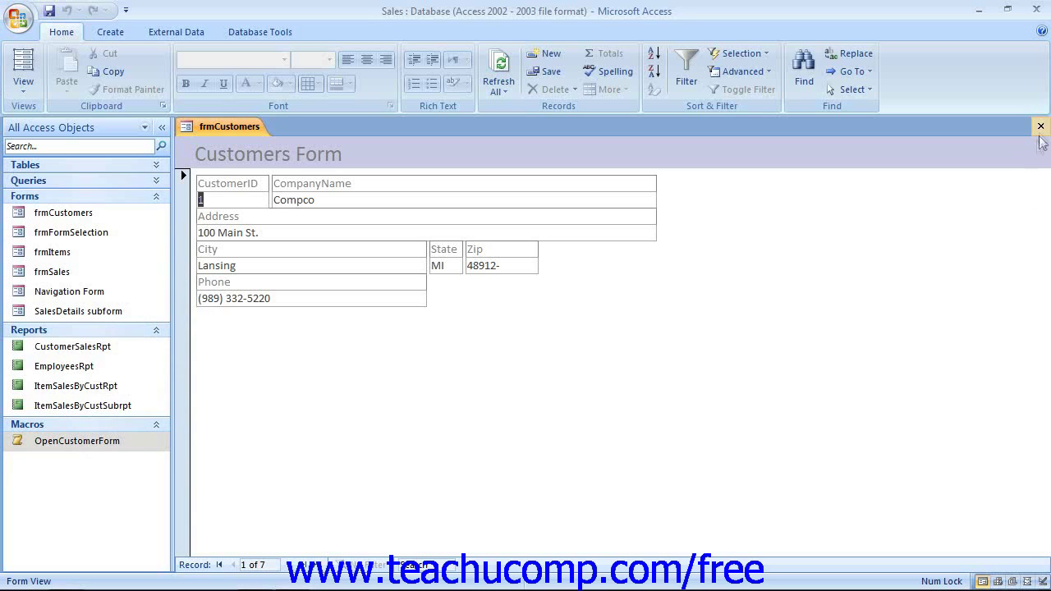
click(1040, 127)
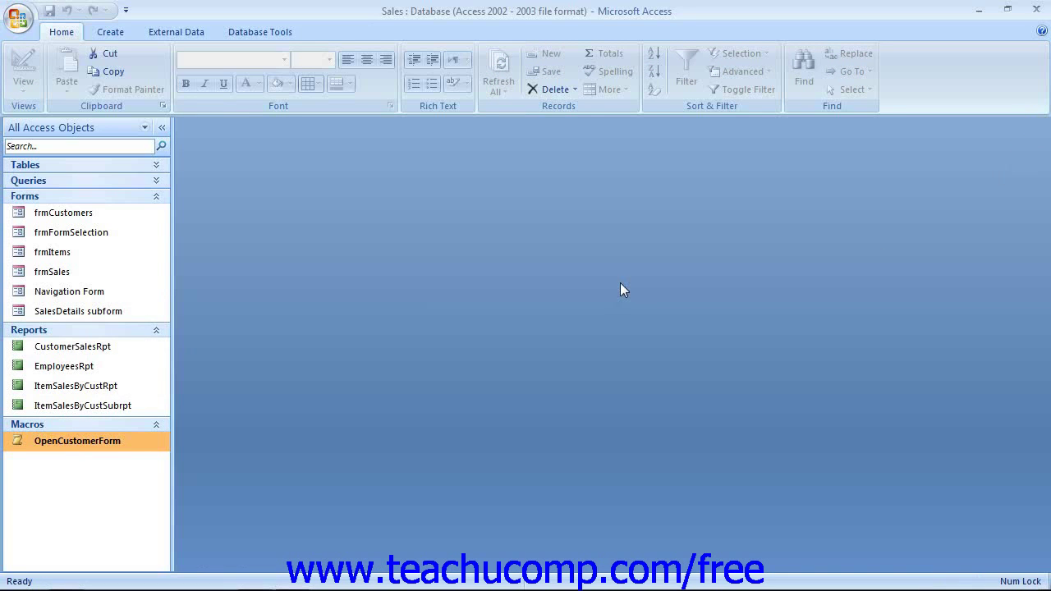